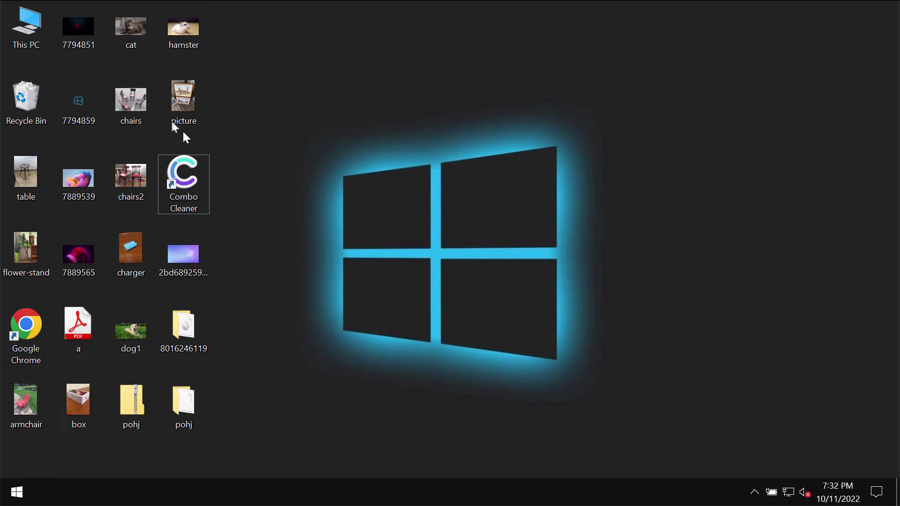
Step: View and close the picture, hamster and chairs2 photos on the desktop
{"action": "double_click", "coordinate": [191, 99]}
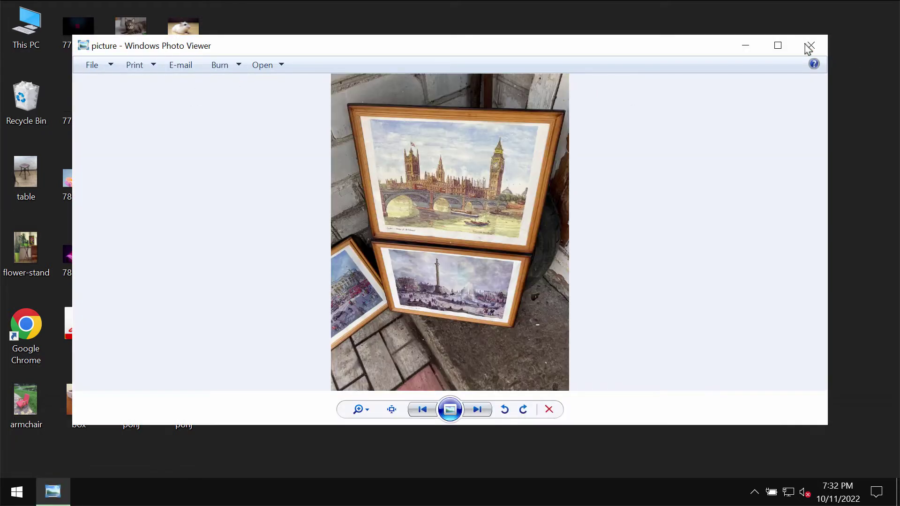
{"action": "left_click", "coordinate": [811, 46]}
{"action": "double_click", "coordinate": [179, 37]}
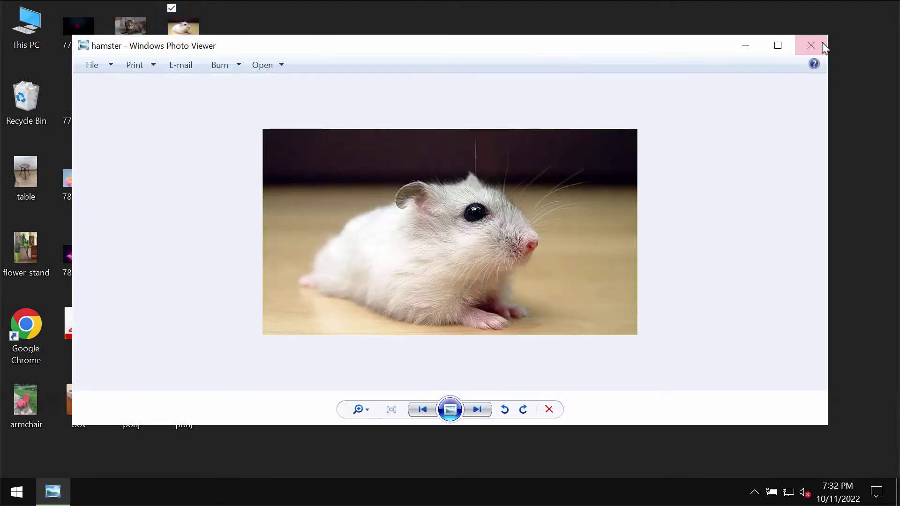
{"action": "left_click", "coordinate": [825, 47]}
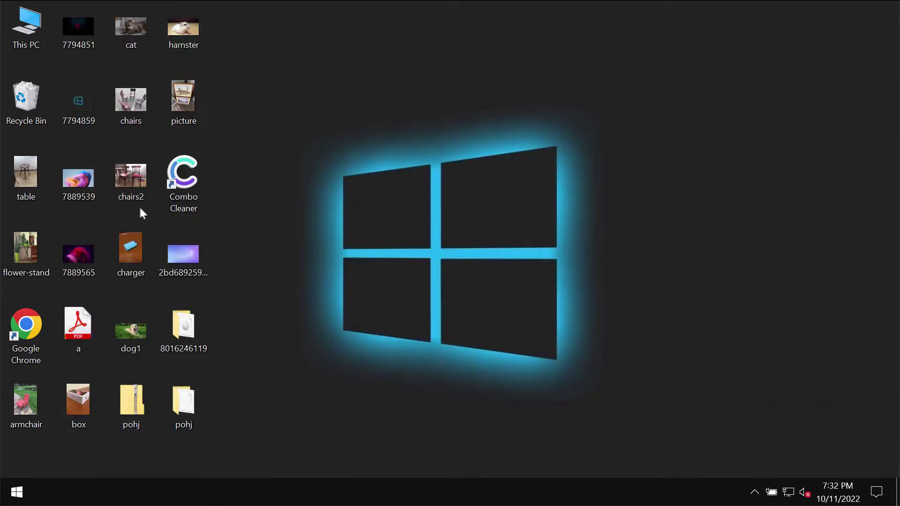
{"action": "double_click", "coordinate": [130, 191]}
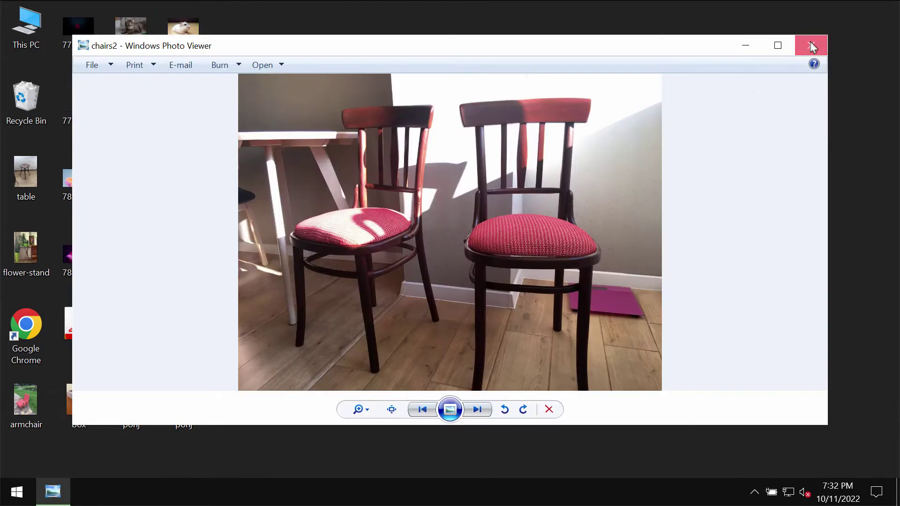
{"action": "left_click", "coordinate": [811, 45]}
Step: Open the 7889539 image to view it, then close it
{"action": "left_click", "coordinate": [91, 184]}
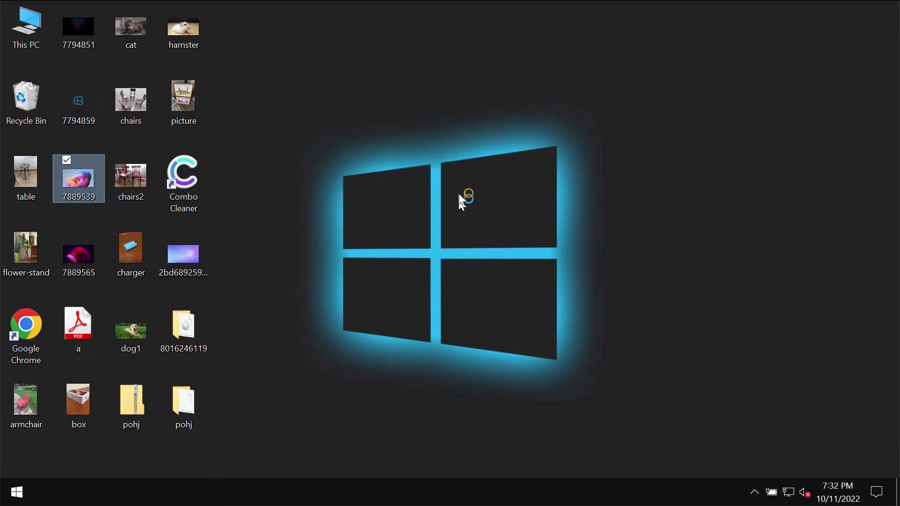
{"action": "left_click", "coordinate": [243, 135]}
{"action": "double_click", "coordinate": [79, 183]}
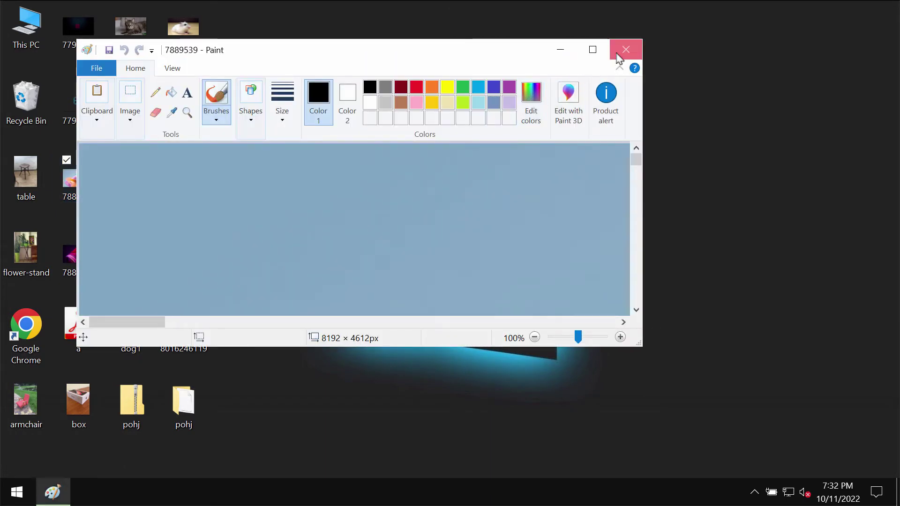
{"action": "left_click", "coordinate": [624, 50]}
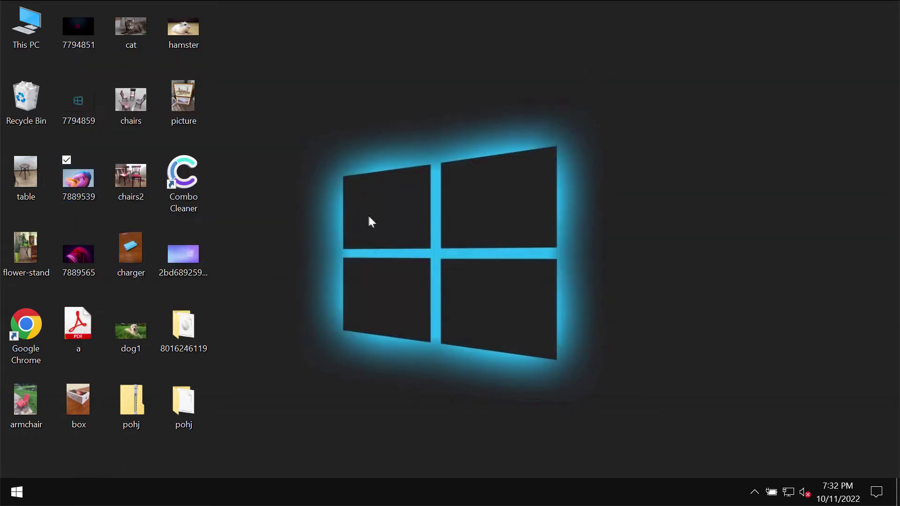
Step: Browse the pohj folders, selecting the application file inside one
{"action": "double_click", "coordinate": [196, 407]}
{"action": "left_click", "coordinate": [563, 151]}
{"action": "left_click", "coordinate": [625, 50]}
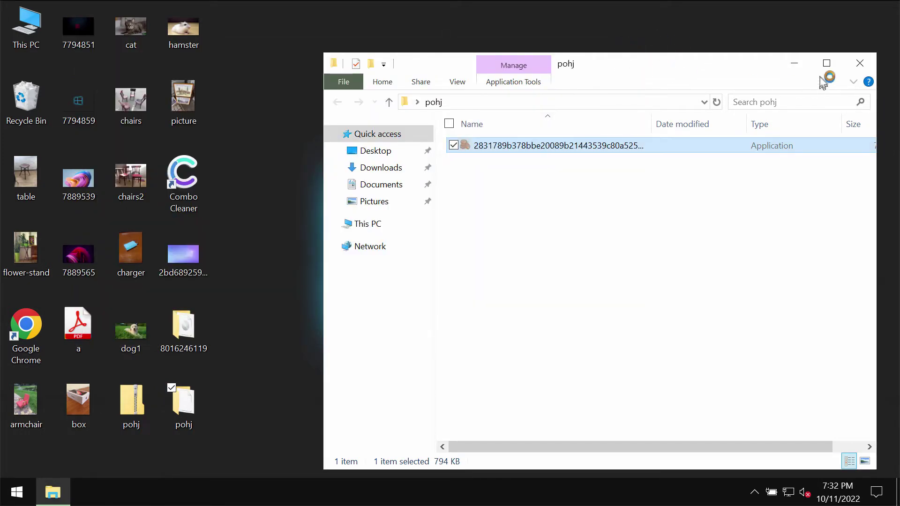
{"action": "left_click", "coordinate": [860, 64]}
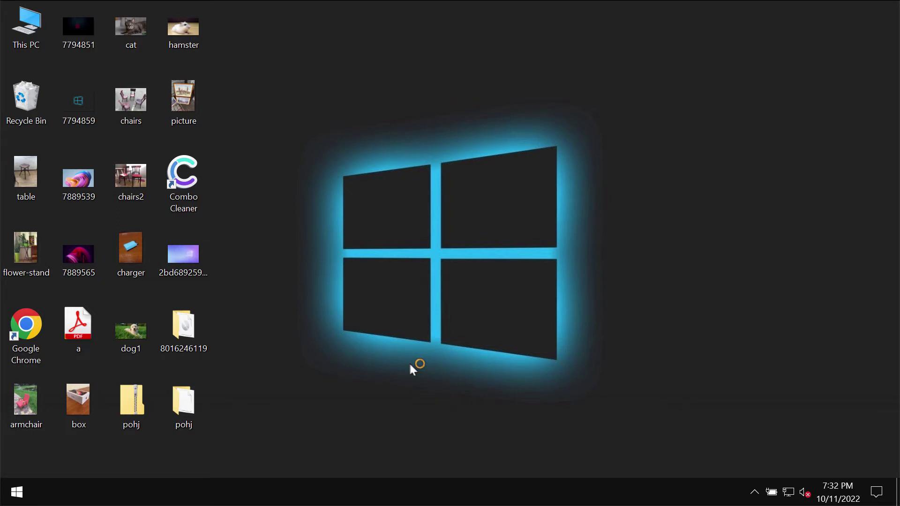
{"action": "double_click", "coordinate": [205, 402]}
Step: Sign out of the Windows session and sign back in
{"action": "right_click", "coordinate": [16, 491]}
{"action": "mouse_move", "coordinate": [86, 455]}
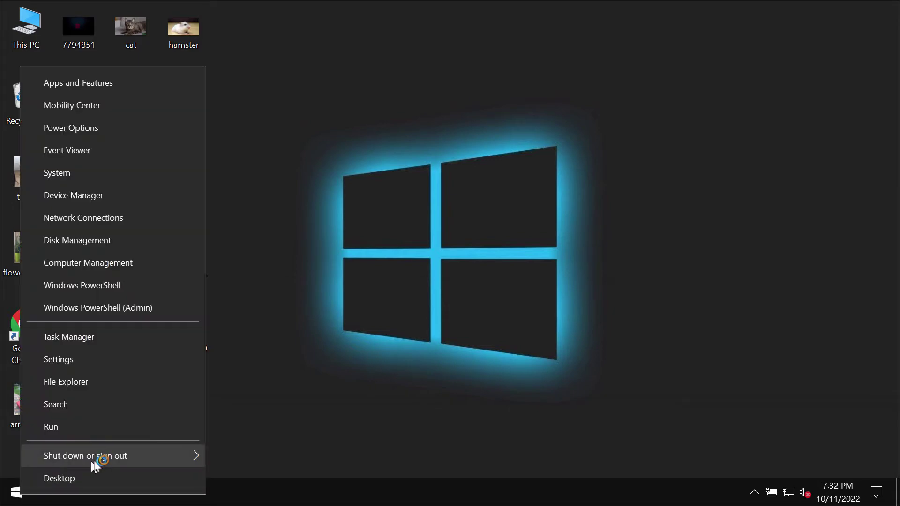
{"action": "left_click", "coordinate": [265, 384]}
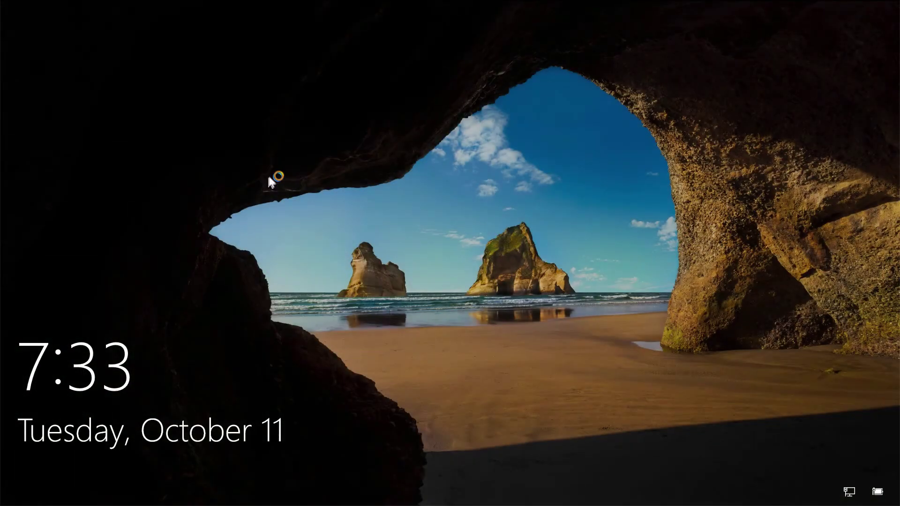
{"action": "left_click", "coordinate": [457, 250]}
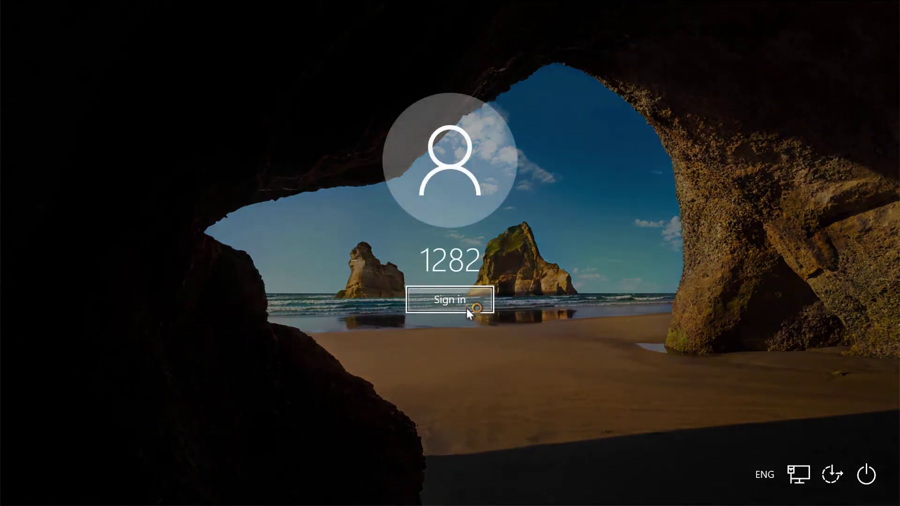
{"action": "left_click", "coordinate": [467, 308]}
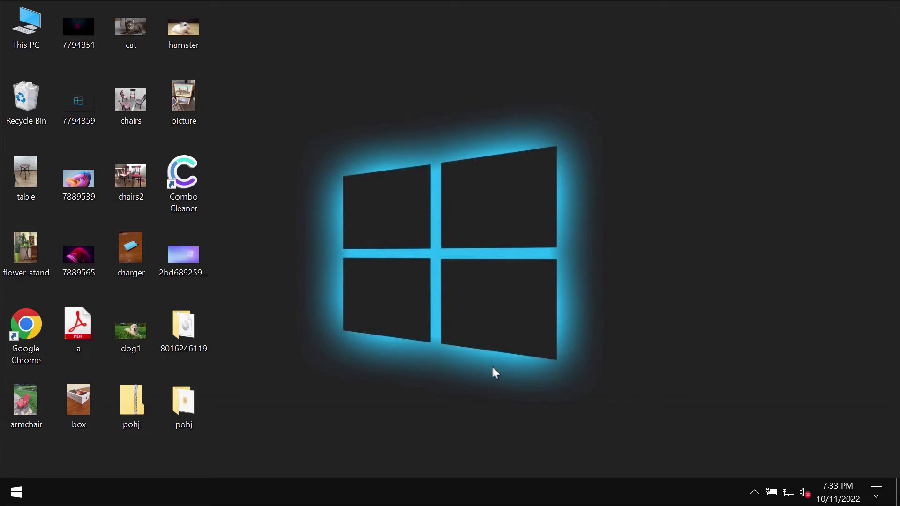
Step: In the pohj folder, confirm pohj.zip.pohj and chairs.jpg.pohj can't be opened
{"action": "double_click", "coordinate": [190, 412]}
{"action": "left_click", "coordinate": [189, 110]}
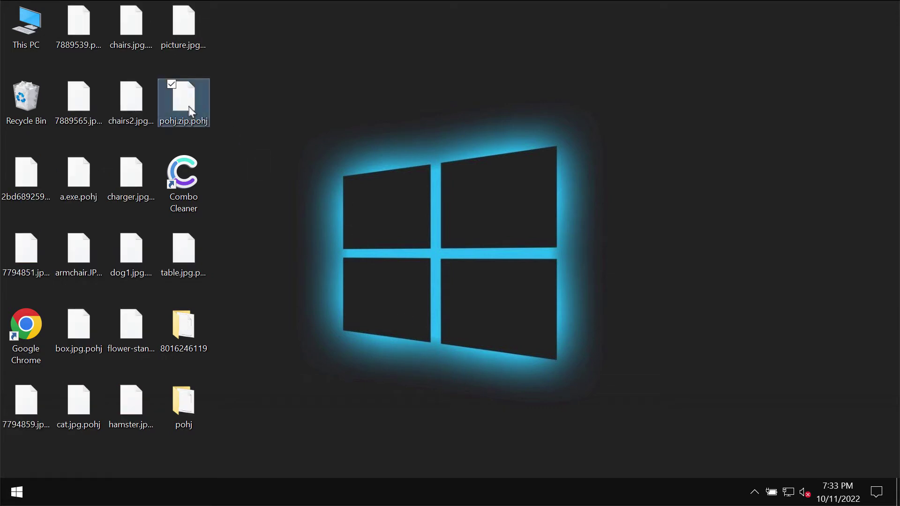
{"action": "double_click", "coordinate": [190, 111]}
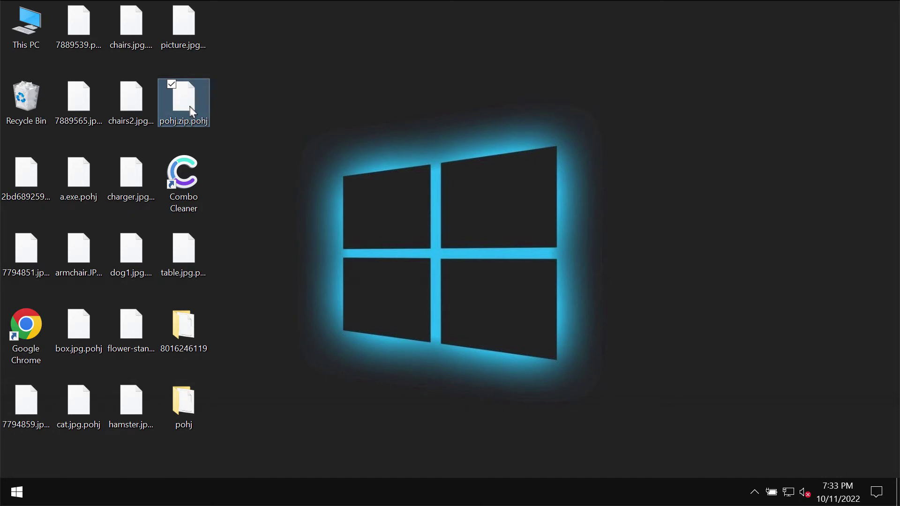
{"action": "left_click", "coordinate": [621, 116]}
{"action": "double_click", "coordinate": [134, 36]}
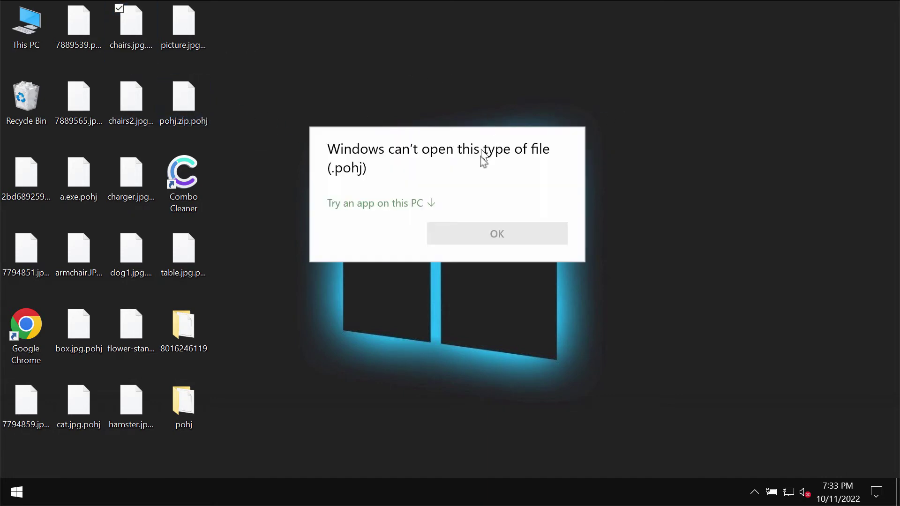
{"action": "left_click", "coordinate": [566, 92]}
Step: Confirm the encrypted a.exe.pohj and table.jpg.pohj files can't be opened
{"action": "left_click", "coordinate": [76, 180]}
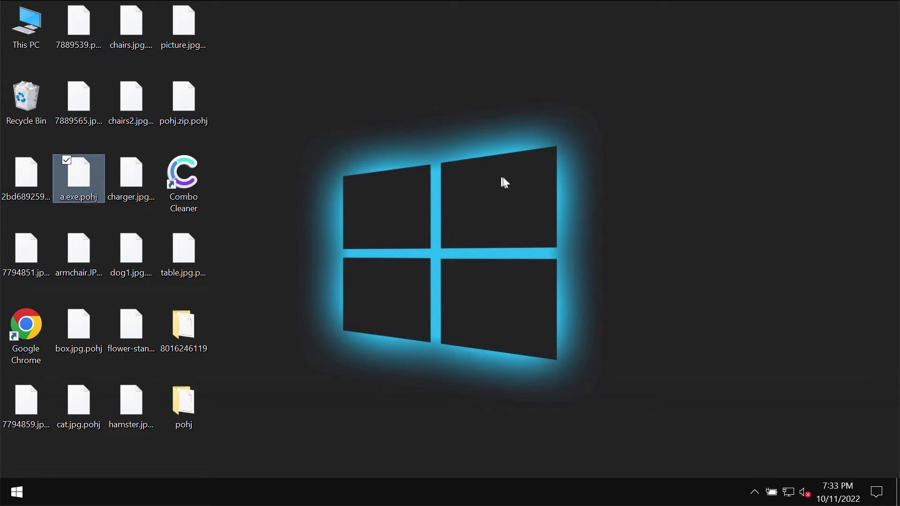
{"action": "key", "text": "Return"}
{"action": "left_click", "coordinate": [603, 250]}
{"action": "double_click", "coordinate": [181, 257]}
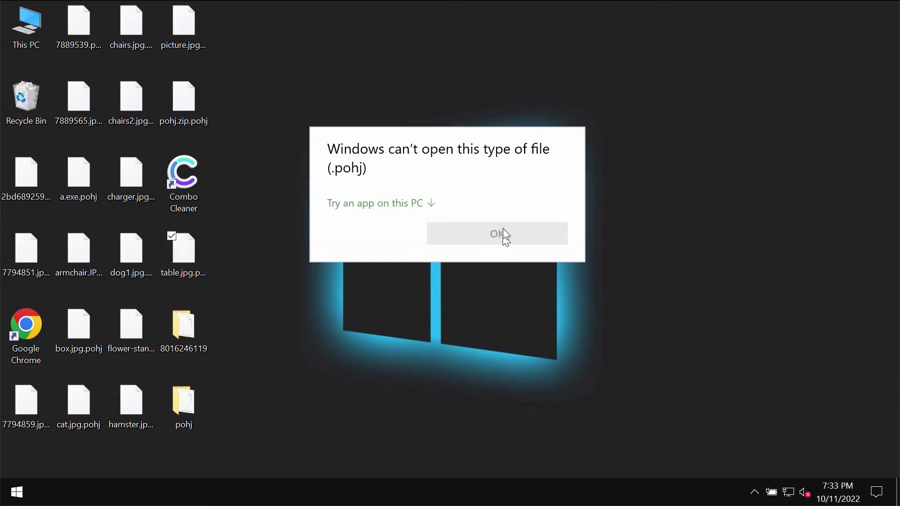
{"action": "left_click", "coordinate": [790, 213]}
Step: Confirm dog1.jpg.pohj and flower-stand.png.pohj can't be opened, dismissing each error
{"action": "left_click", "coordinate": [131, 254]}
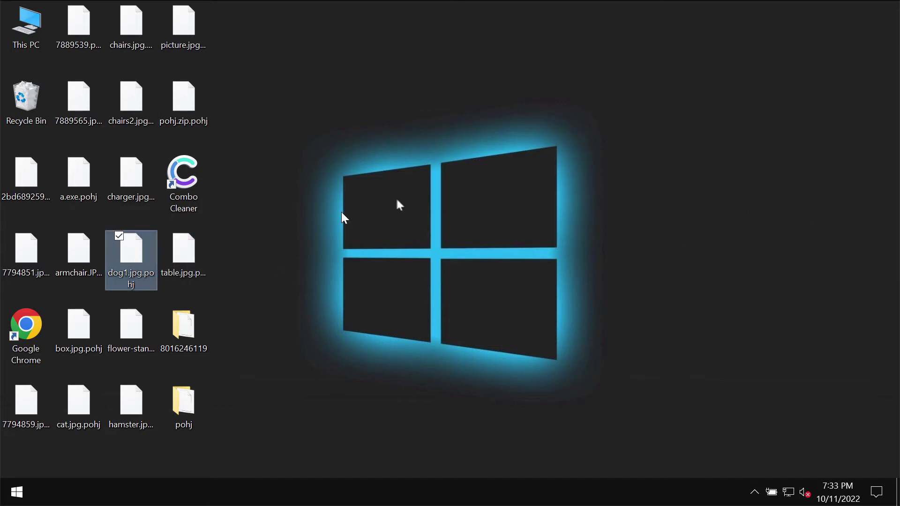
{"action": "key", "text": "Return"}
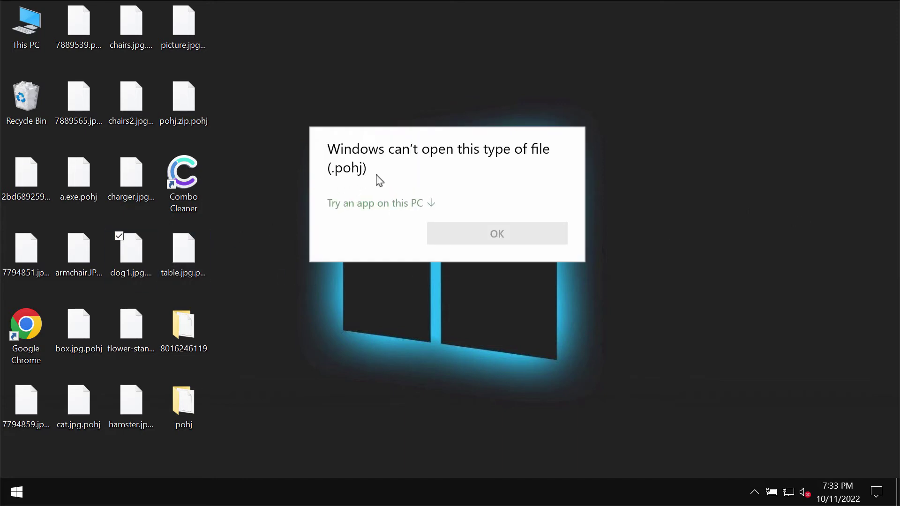
{"action": "left_click", "coordinate": [540, 295]}
{"action": "left_click", "coordinate": [134, 340]}
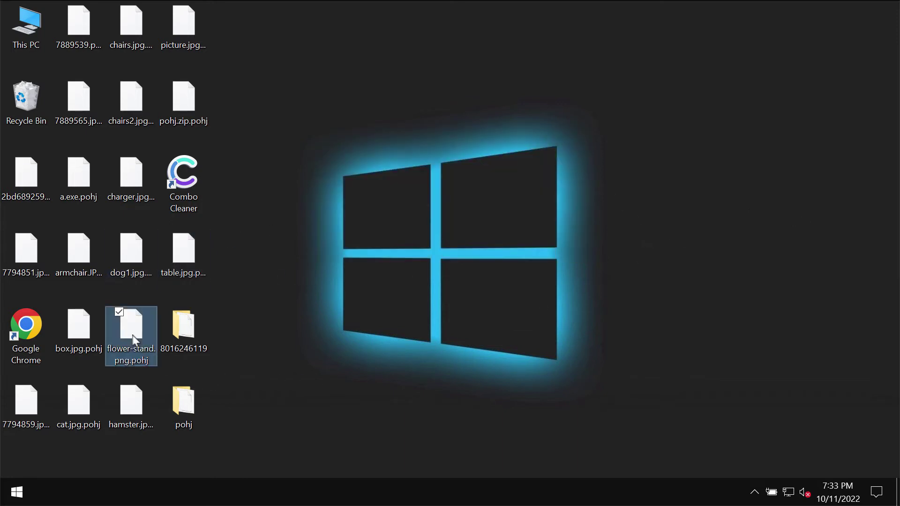
{"action": "key", "text": "Return"}
{"action": "left_click", "coordinate": [447, 349]}
{"action": "left_click", "coordinate": [340, 382]}
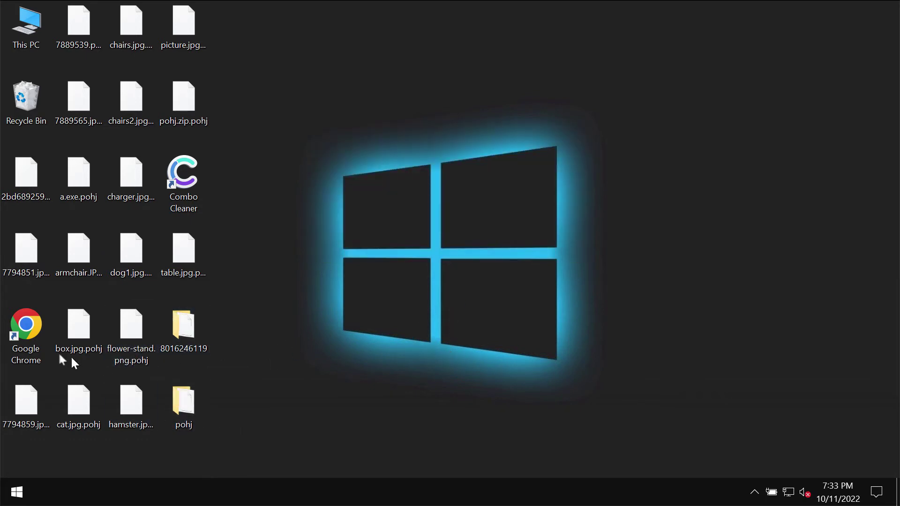
Step: Launch Chrome, close the blank tab, and highlight combocleaner.com in the address bar
{"action": "double_click", "coordinate": [32, 350]}
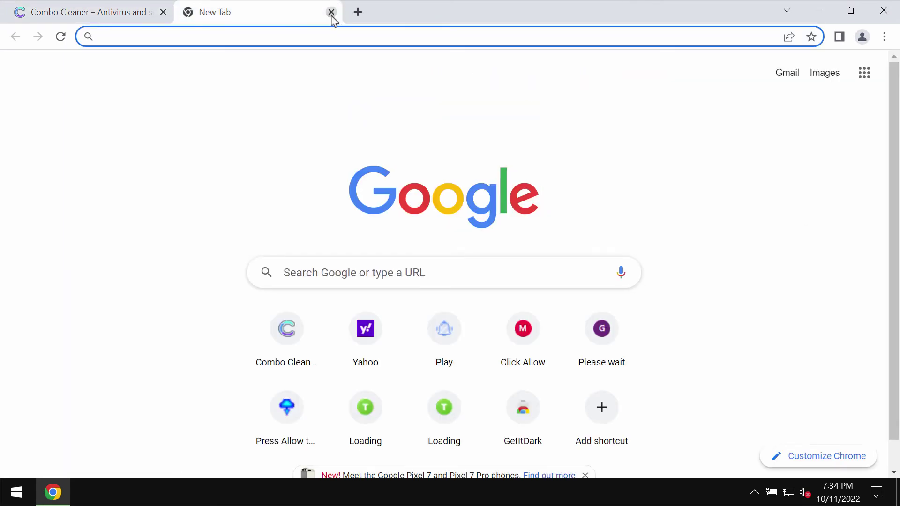
{"action": "left_click", "coordinate": [331, 13]}
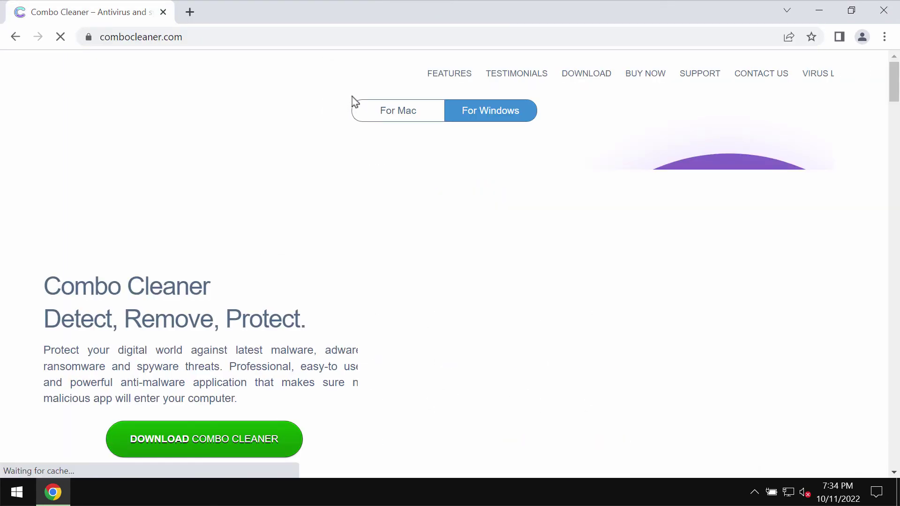
{"action": "left_click", "coordinate": [258, 39]}
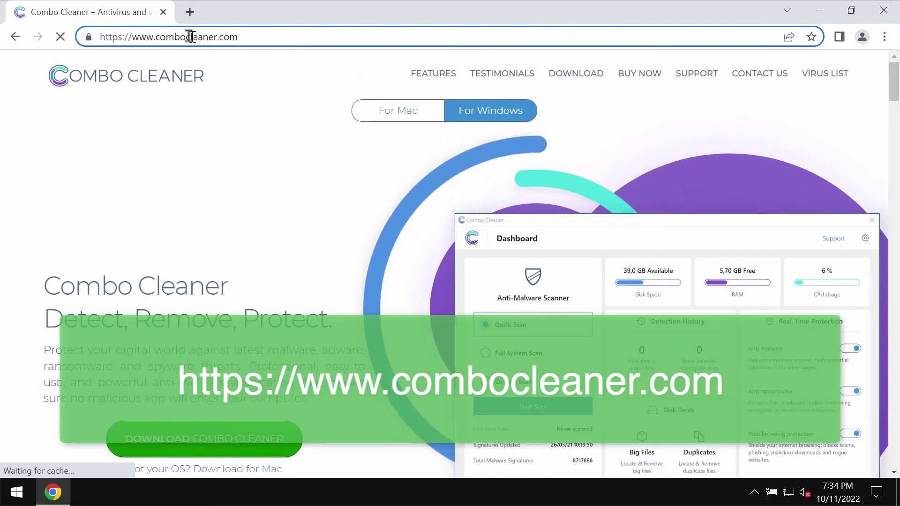
{"action": "double_click", "coordinate": [161, 37]}
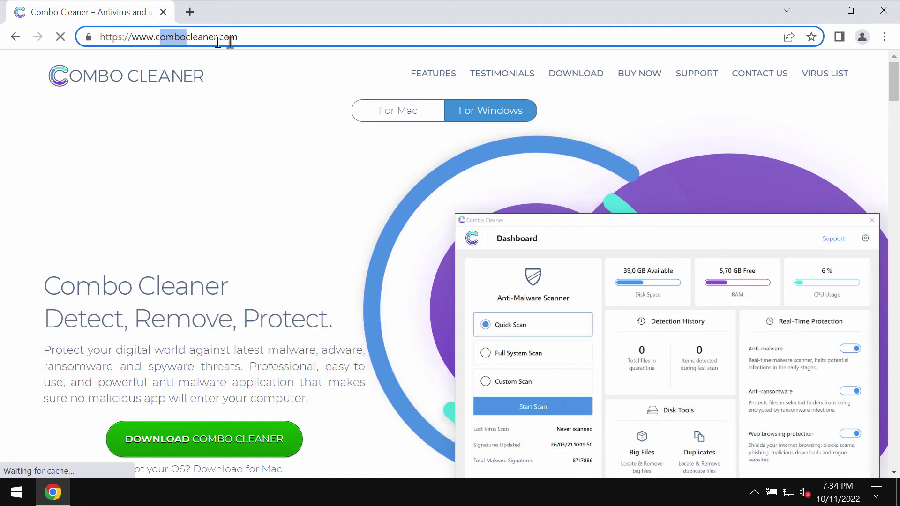
{"action": "left_click", "coordinate": [270, 40]}
{"action": "left_click", "coordinate": [199, 40]}
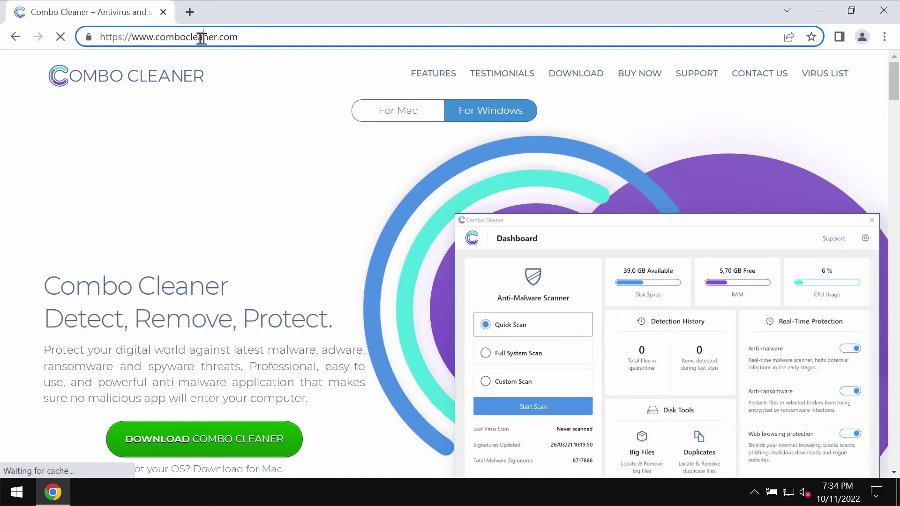
{"action": "double_click", "coordinate": [180, 37]}
{"action": "left_click", "coordinate": [269, 39]}
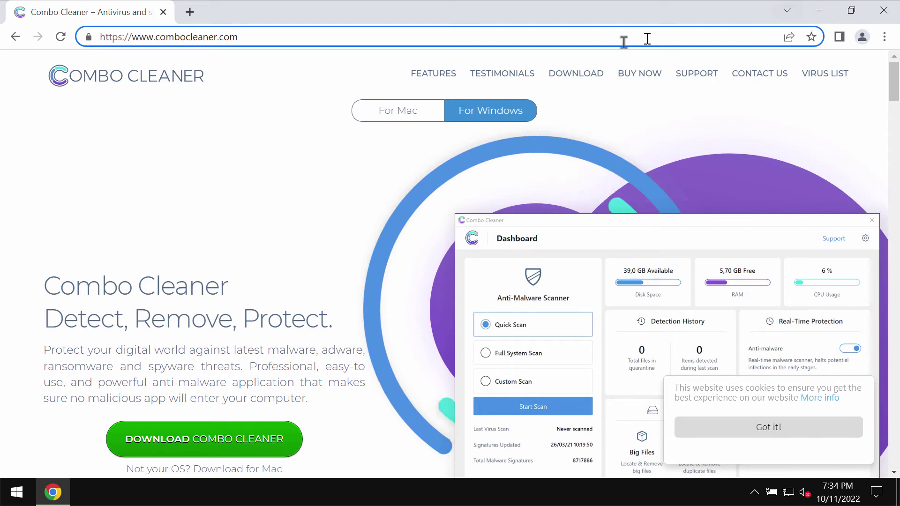
{"action": "left_click_drag", "start_coordinate": [156, 36], "coordinate": [237, 37]}
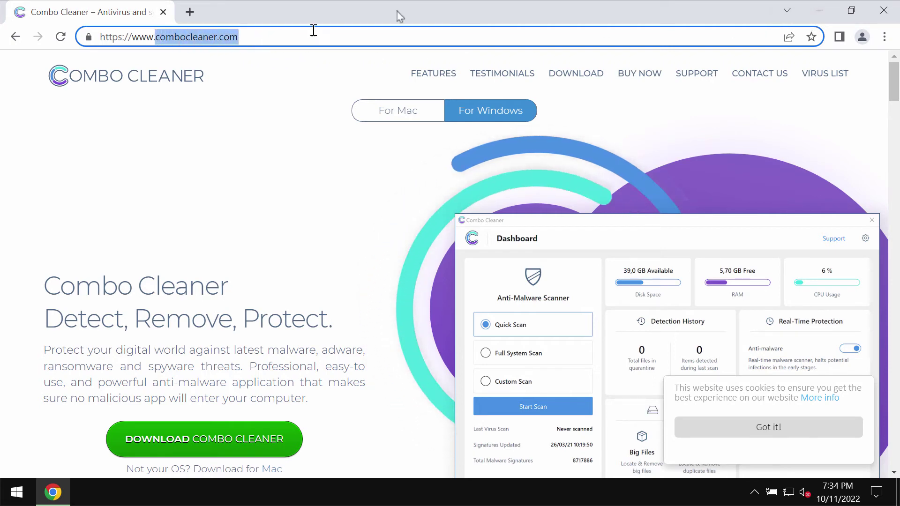
Step: Minimize Chrome, launch Combo Cleaner from its shortcut, start a Quick Scan, and return to the dashboard
{"action": "left_click", "coordinate": [819, 10]}
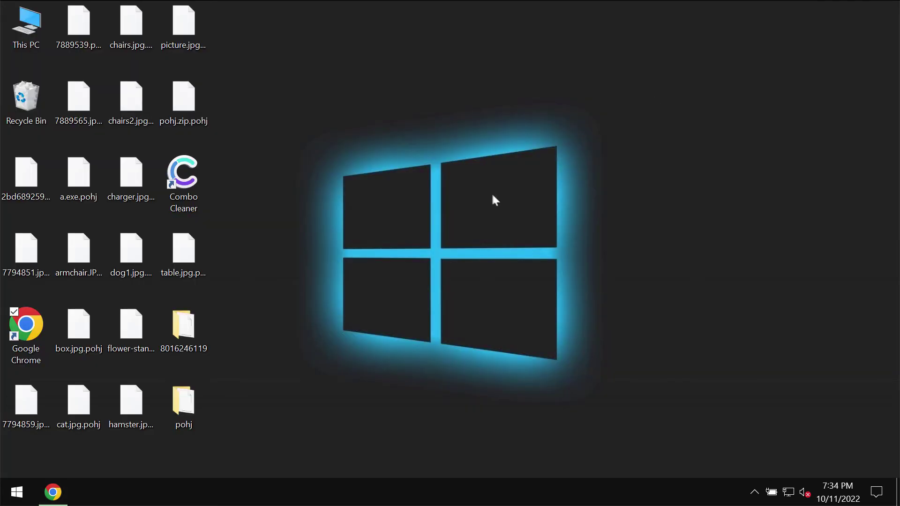
{"action": "left_click", "coordinate": [192, 179]}
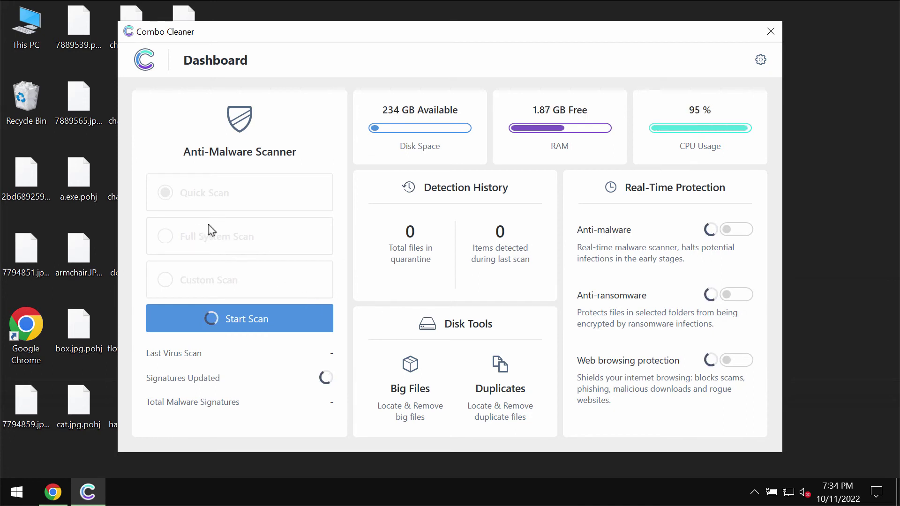
{"action": "left_click", "coordinate": [233, 322]}
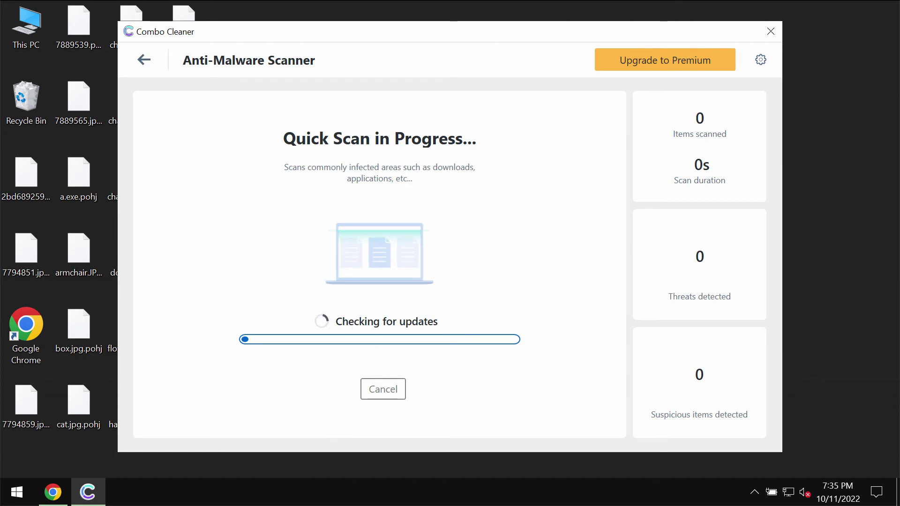
{"action": "left_click", "coordinate": [144, 63]}
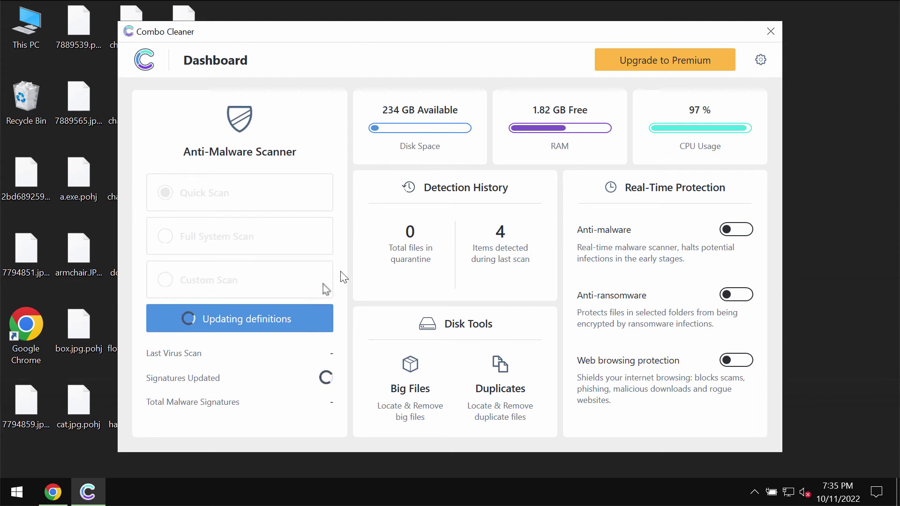
Step: View the Anti-Ransomware settings, then go back and reopen the running Quick Scan
{"action": "left_click", "coordinate": [760, 64]}
{"action": "left_click", "coordinate": [375, 120]}
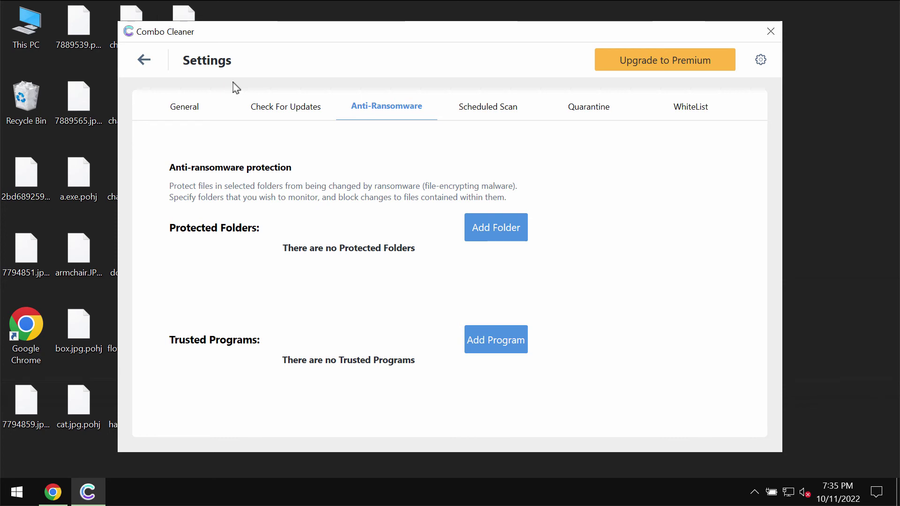
{"action": "left_click", "coordinate": [140, 68]}
{"action": "left_click", "coordinate": [301, 327]}
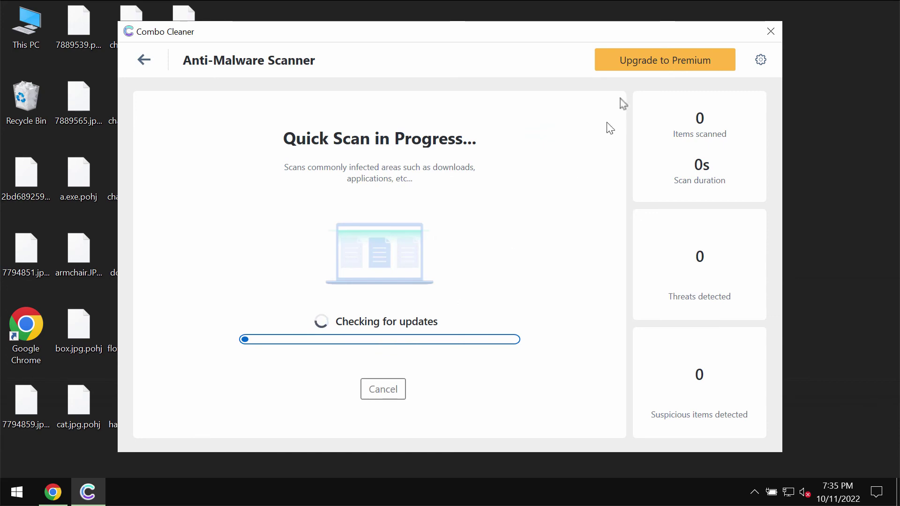
Step: Look over the Upgrade to Premium offer, then return to the Quick Scan page
{"action": "left_click", "coordinate": [685, 63]}
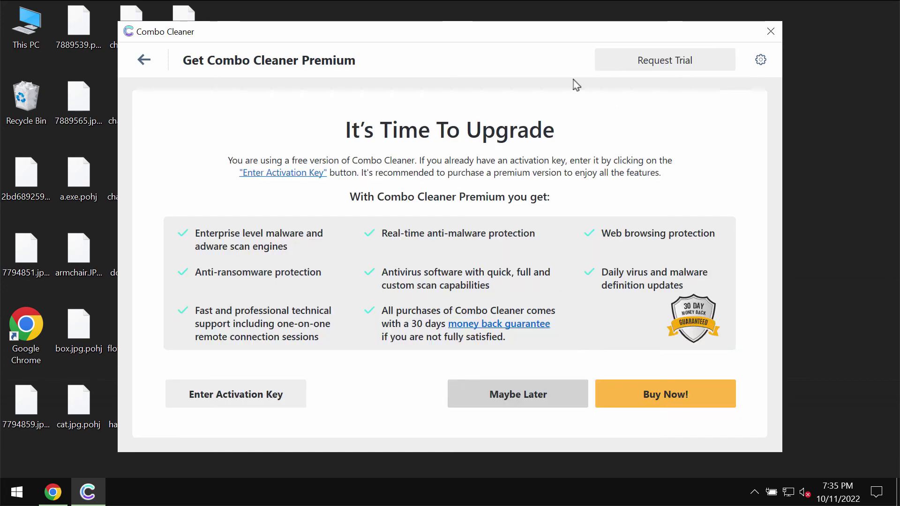
{"action": "left_click", "coordinate": [140, 62]}
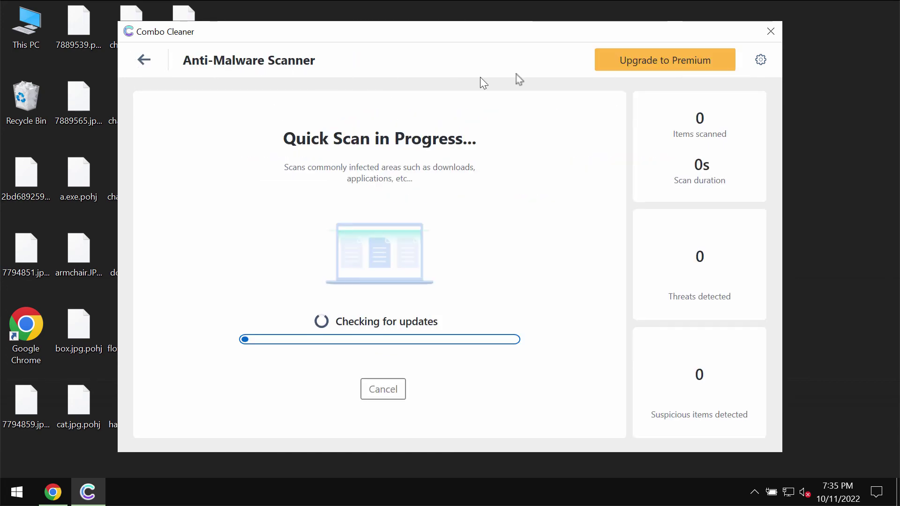
{"action": "left_click", "coordinate": [662, 76]}
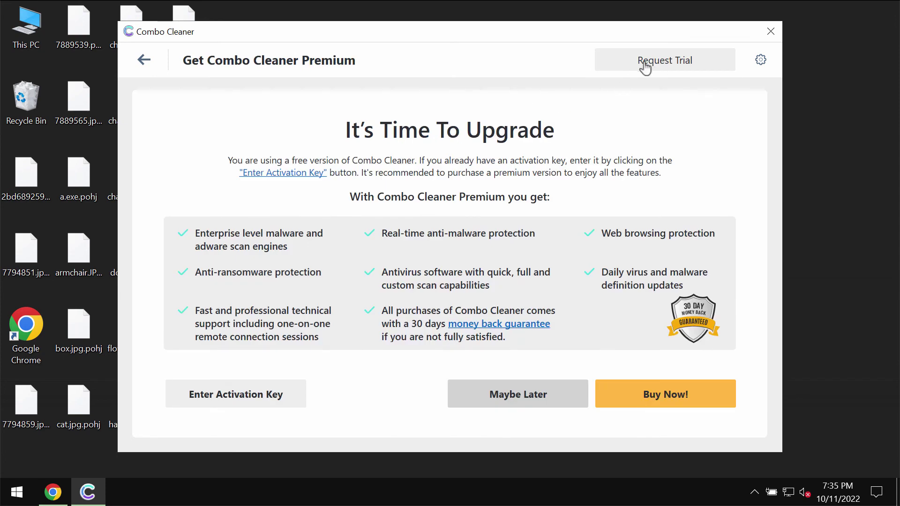
{"action": "left_click", "coordinate": [144, 62]}
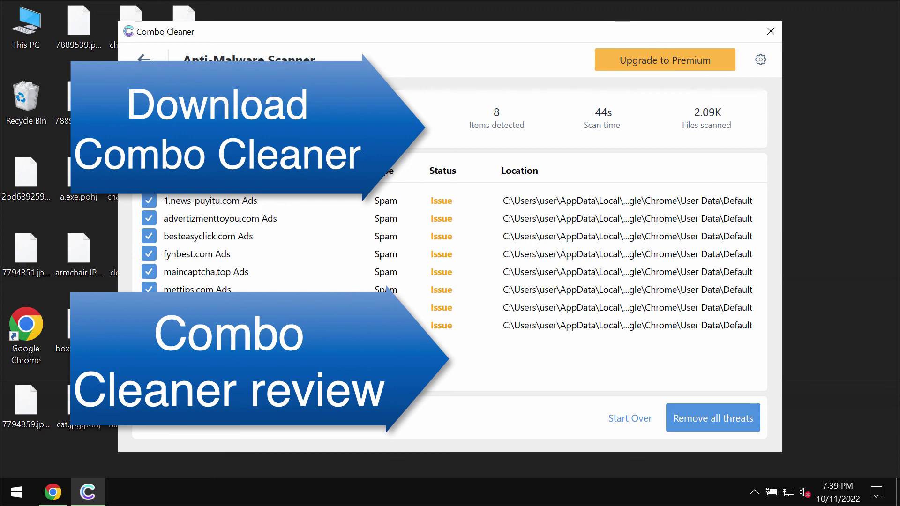
Step: Drag the Combo Cleaner window slightly down-left as the scan results appear
{"action": "left_click_drag", "start_coordinate": [579, 39], "coordinate": [563, 67]}
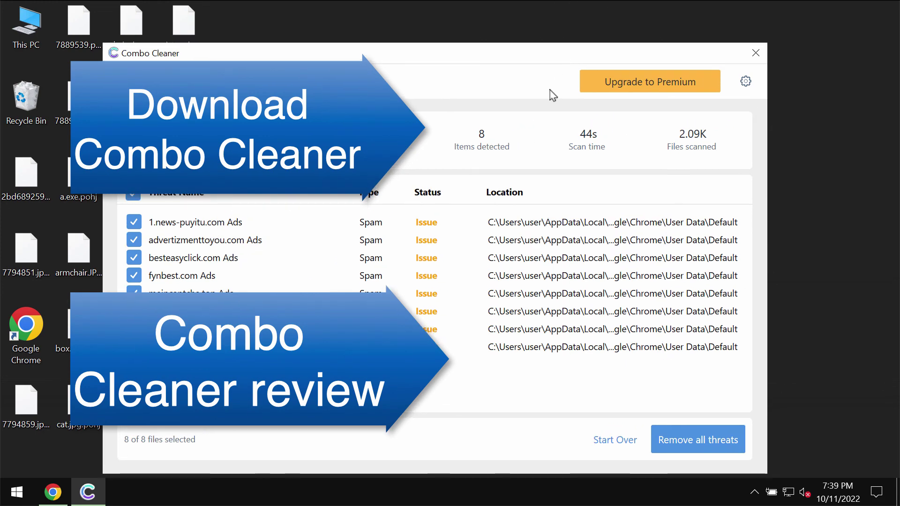